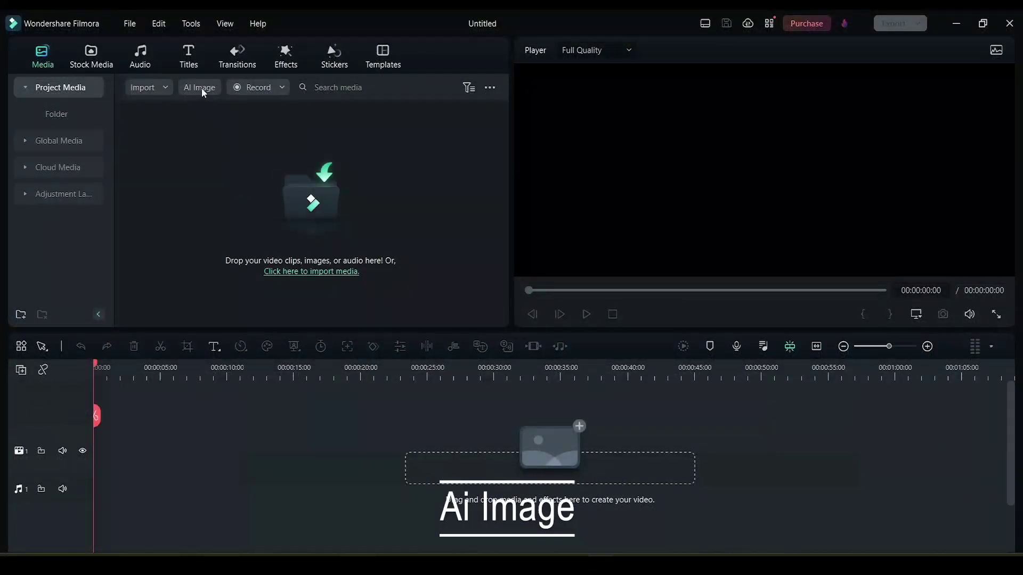
Step: Generate a CGI-style 16:9 AI image from the prompt 'a robot editing a video'
left_click(201, 88)
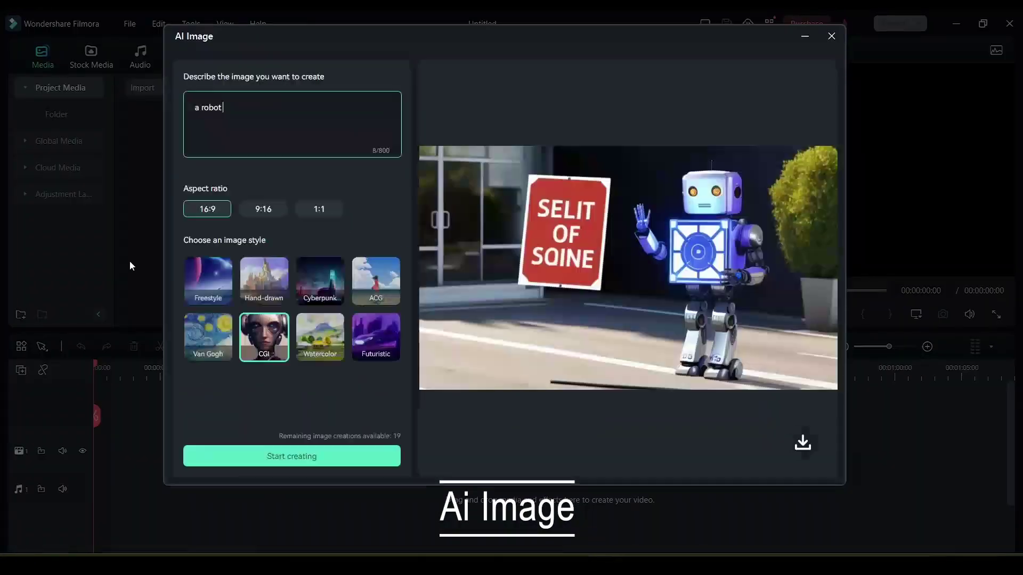
type("e")
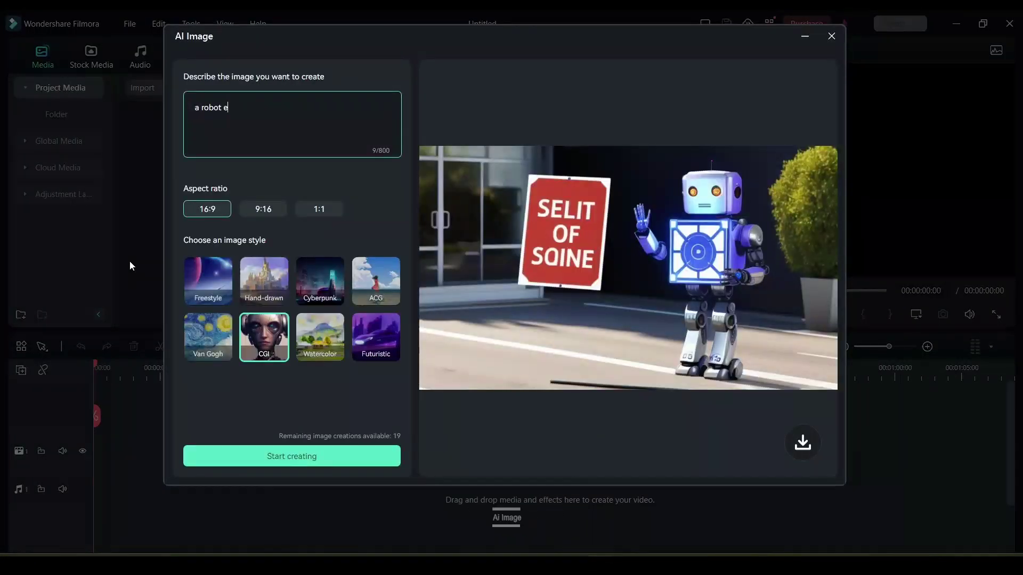
type("diting a ")
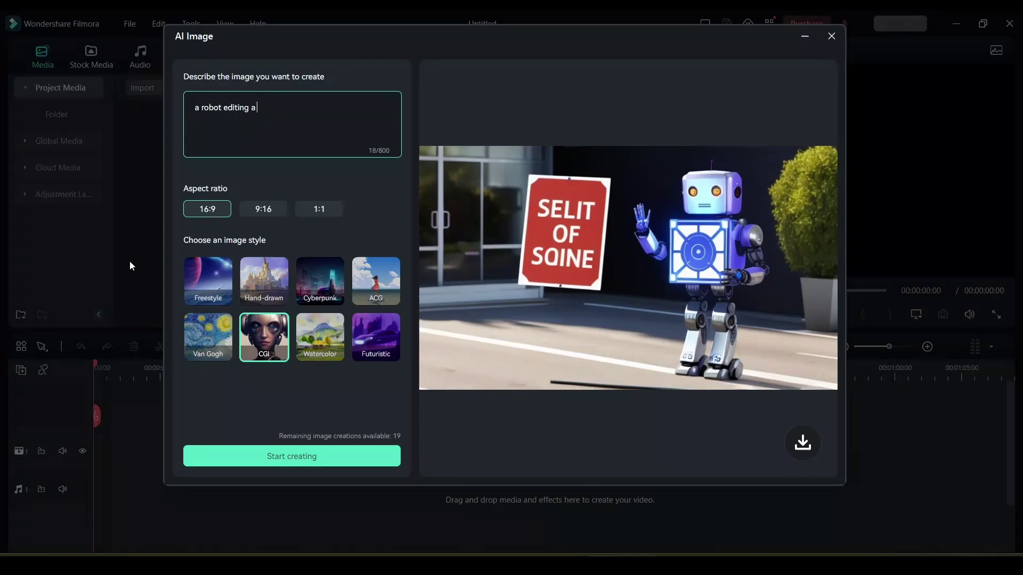
type("video")
left_click(343, 451)
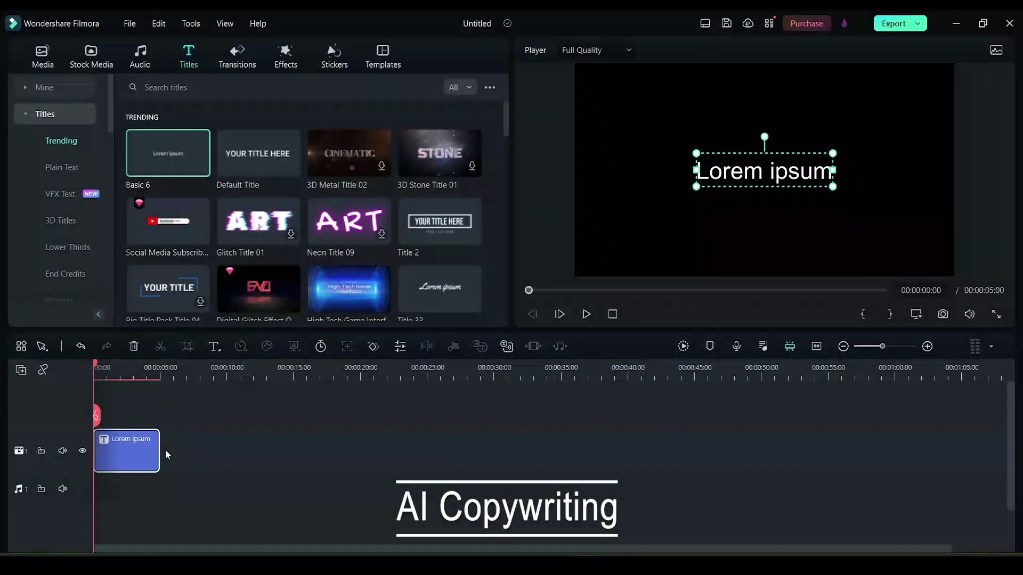
Step: Open the title clip's text settings and select its Lorem ipsum placeholder text
double_click(136, 452)
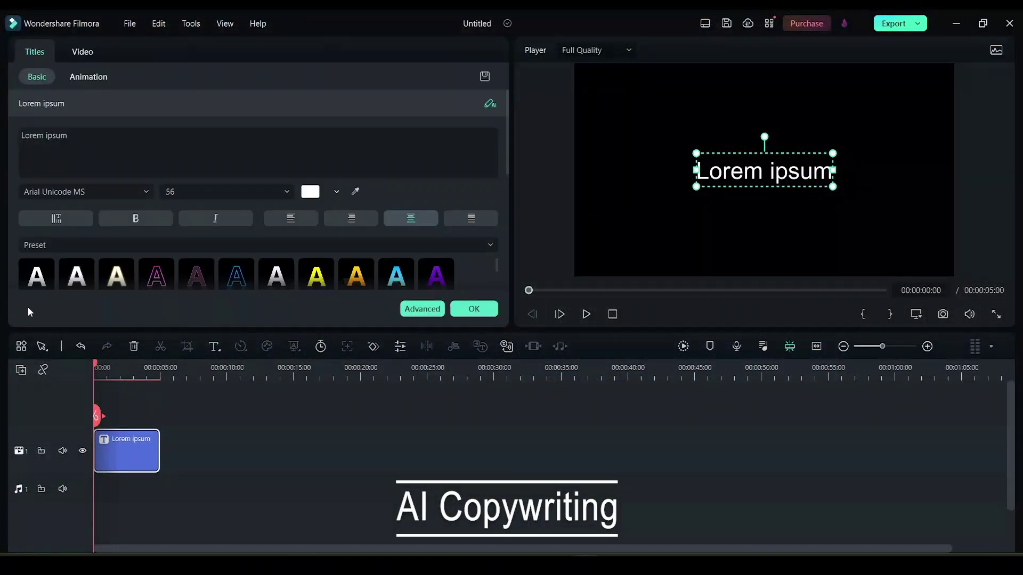
left_click(133, 141)
left_click_drag(133, 141, 21, 137)
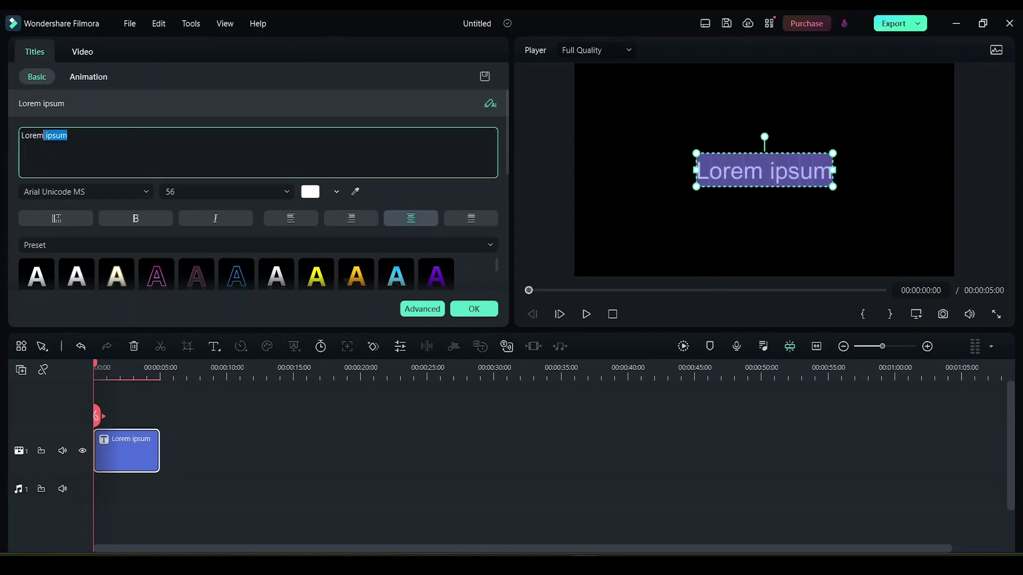
left_click(119, 144)
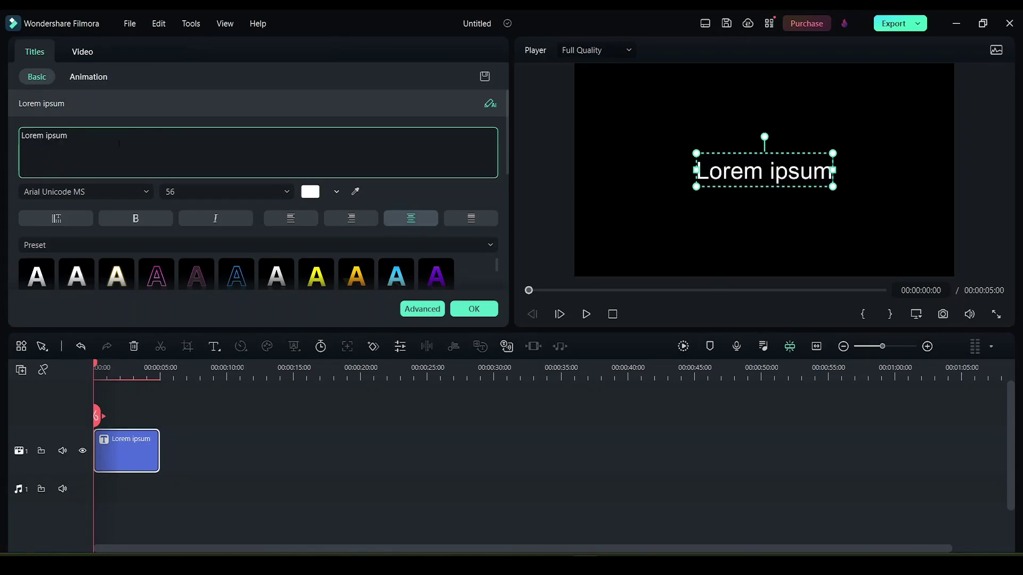
Step: Set AI Copywriting to Youtube Video Descriptions and paste in the video summary
left_click(493, 103)
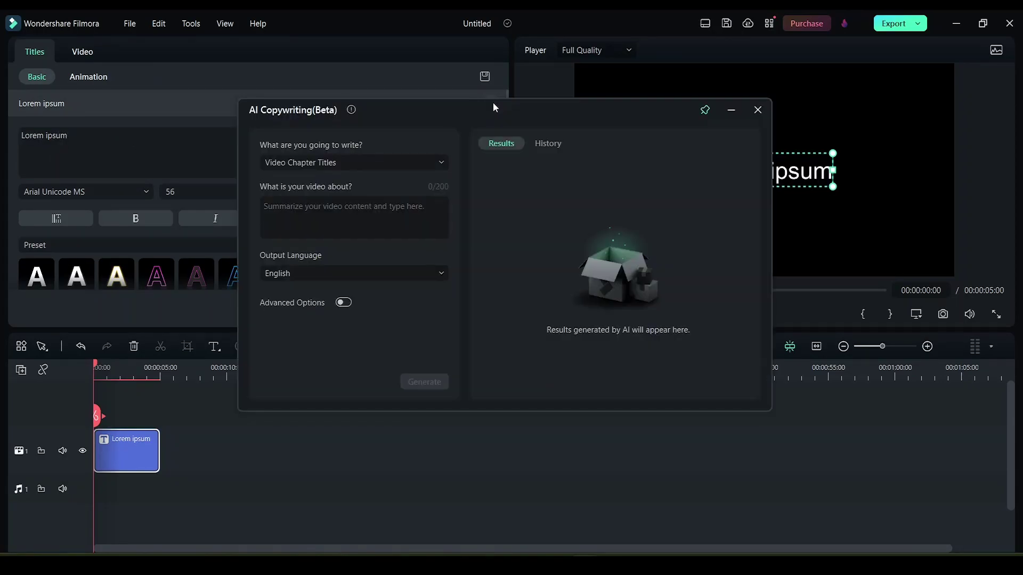
left_click(361, 161)
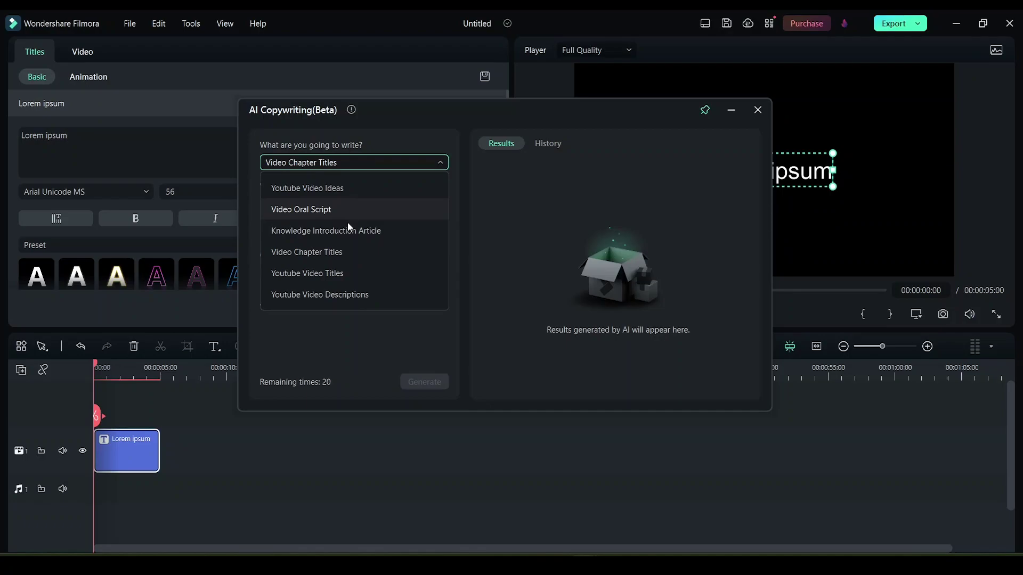
left_click(359, 296)
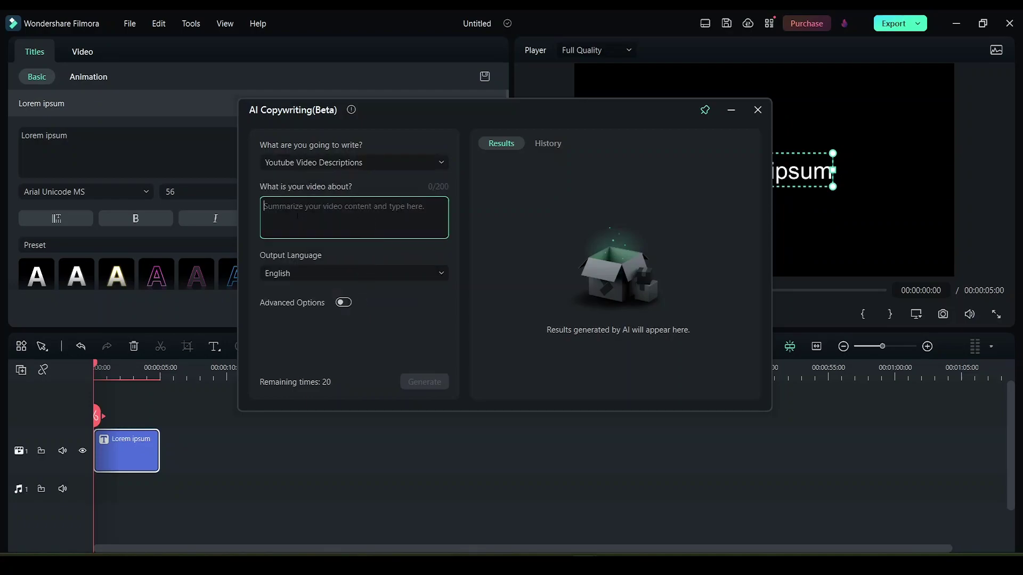
right_click(297, 214)
left_click(344, 300)
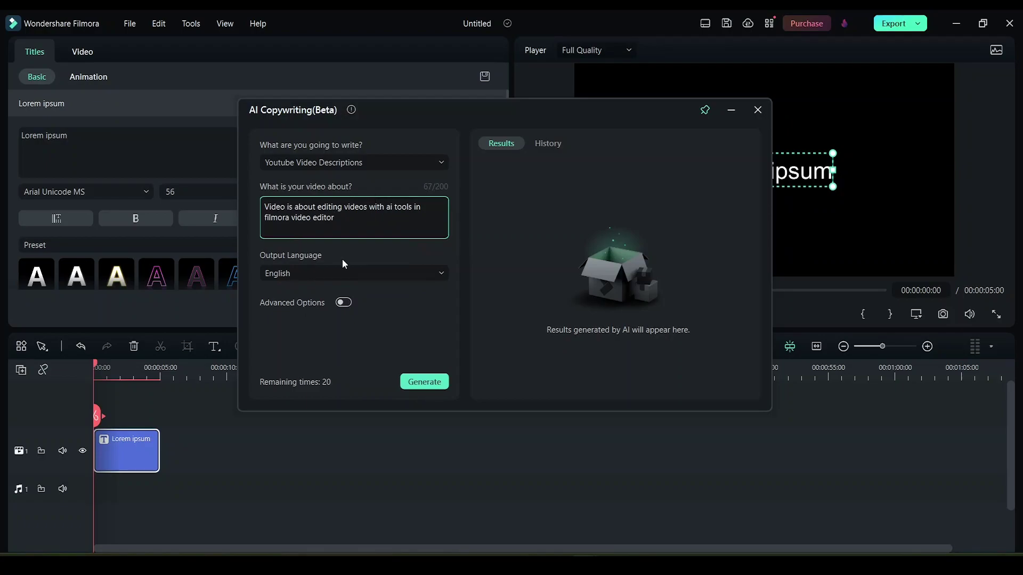
Step: Generate the AI YouTube description results and select result 5's title to review it
left_click(421, 381)
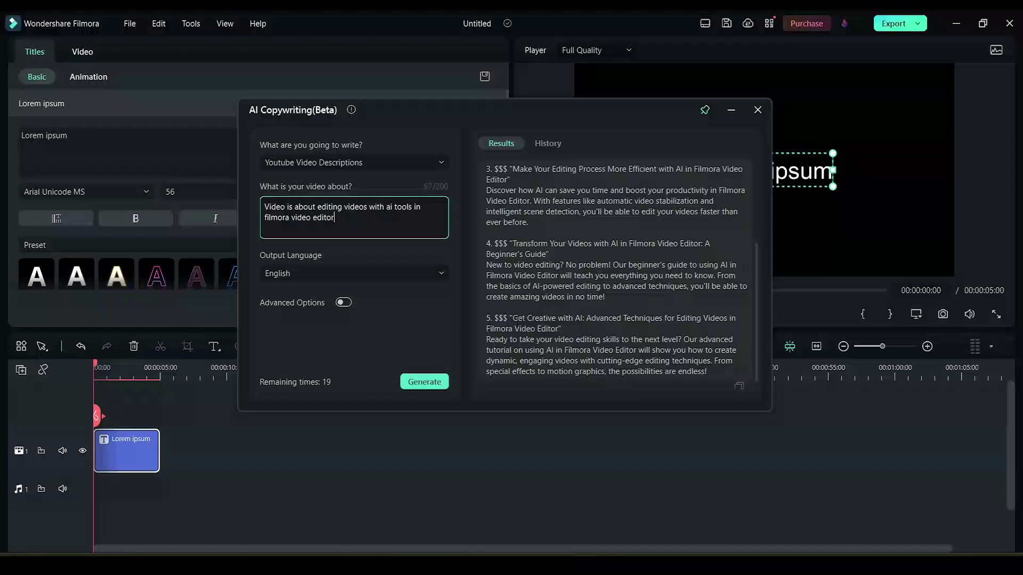
left_click_drag(512, 308, 564, 318)
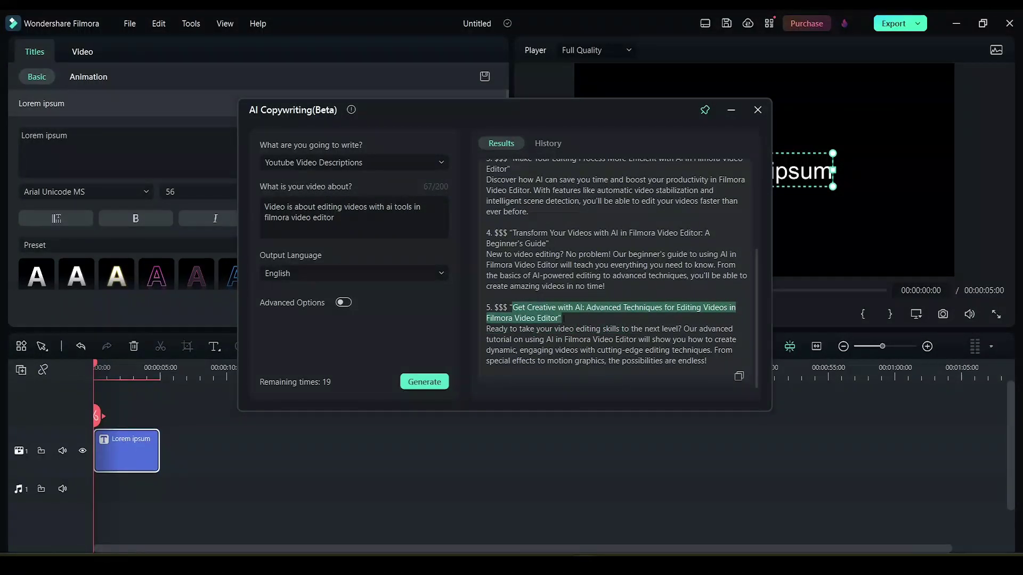
left_click(618, 327)
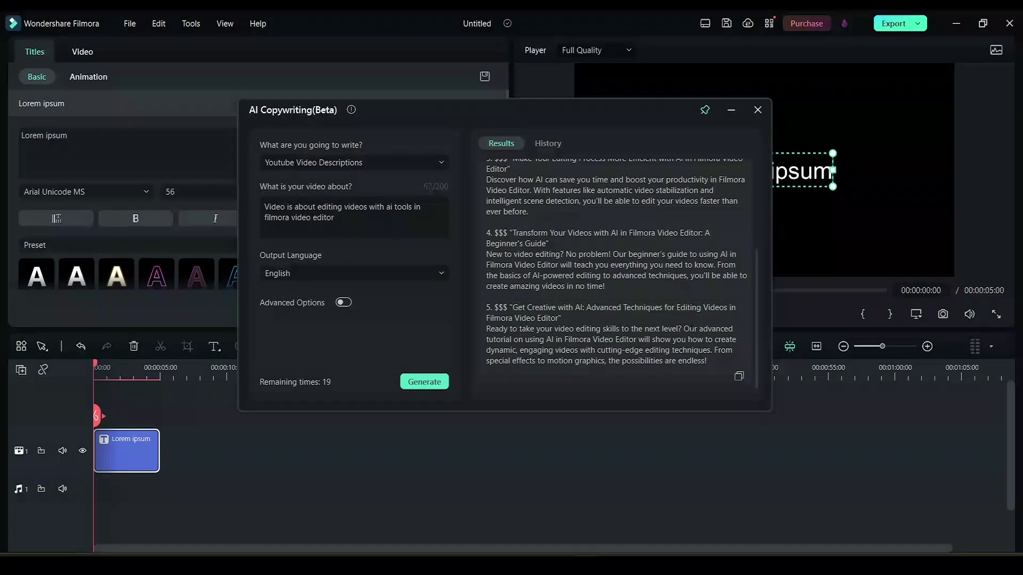
scroll(615, 274, "up", 5)
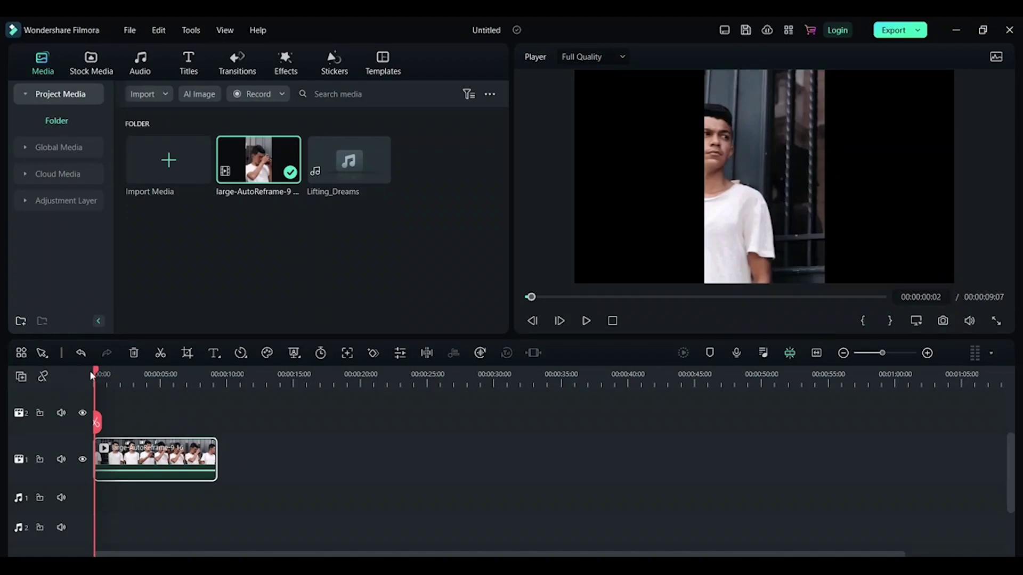
Step: Put the playhead at 00:00:01:21 and open the man clip's Video > AI Tools settings
left_click_drag(93, 371, 119, 374)
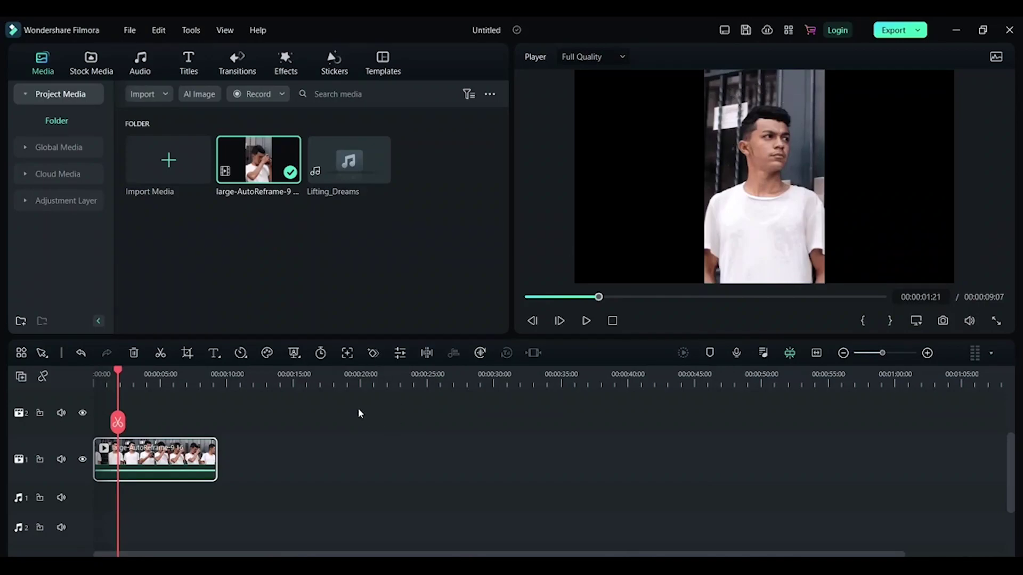
double_click(162, 462)
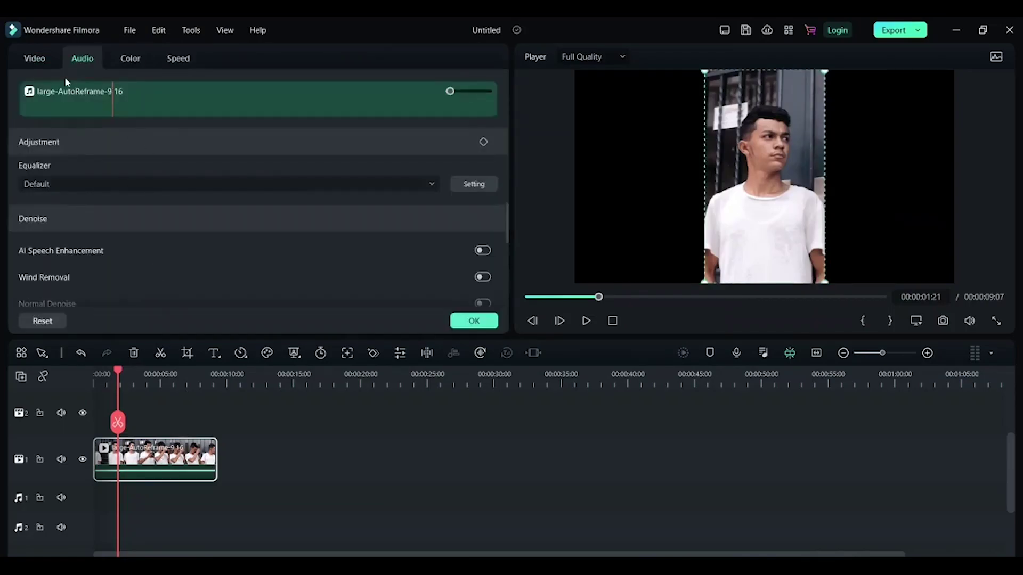
left_click(36, 59)
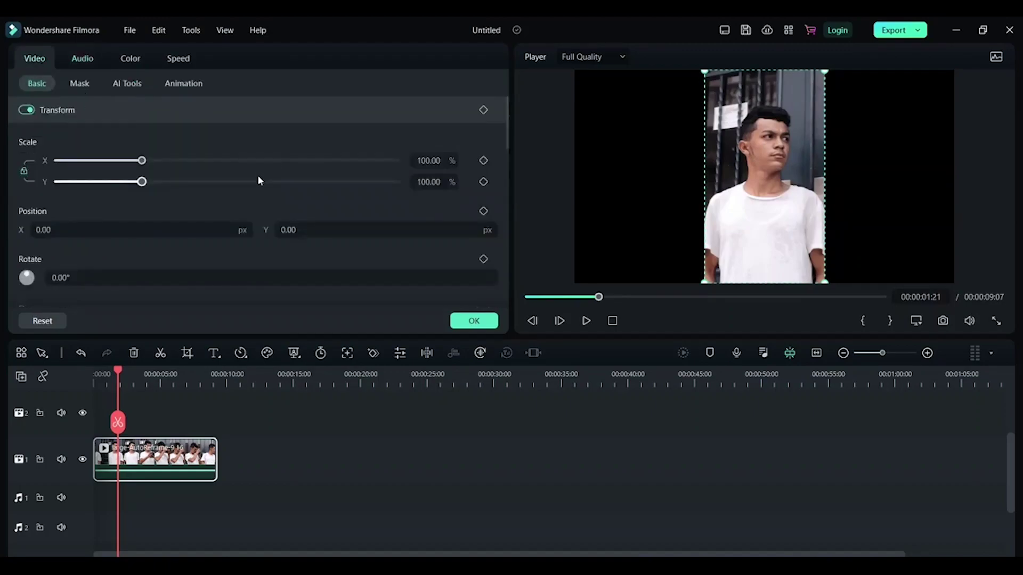
left_click(127, 85)
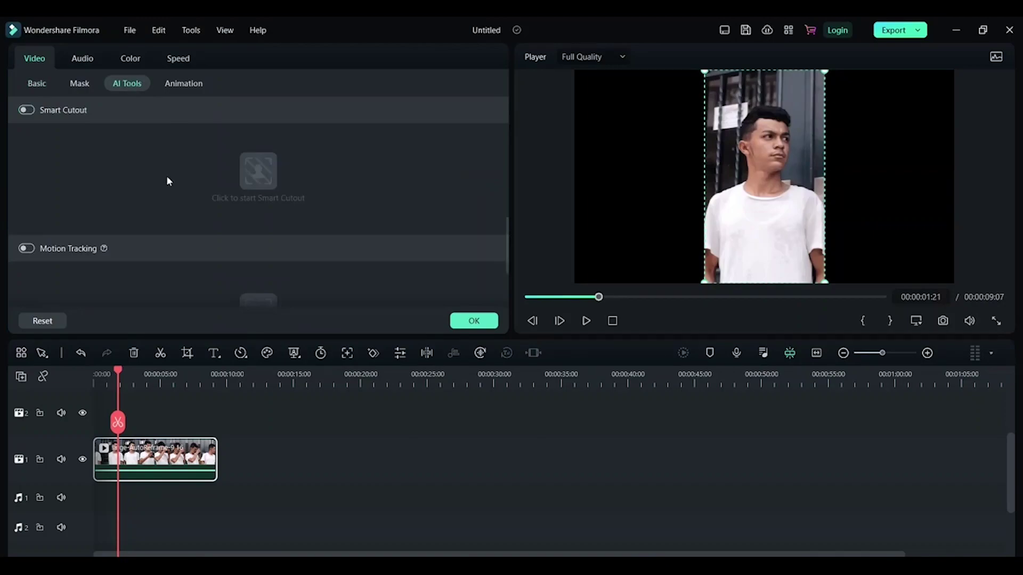
scroll(67, 151, "up", 4)
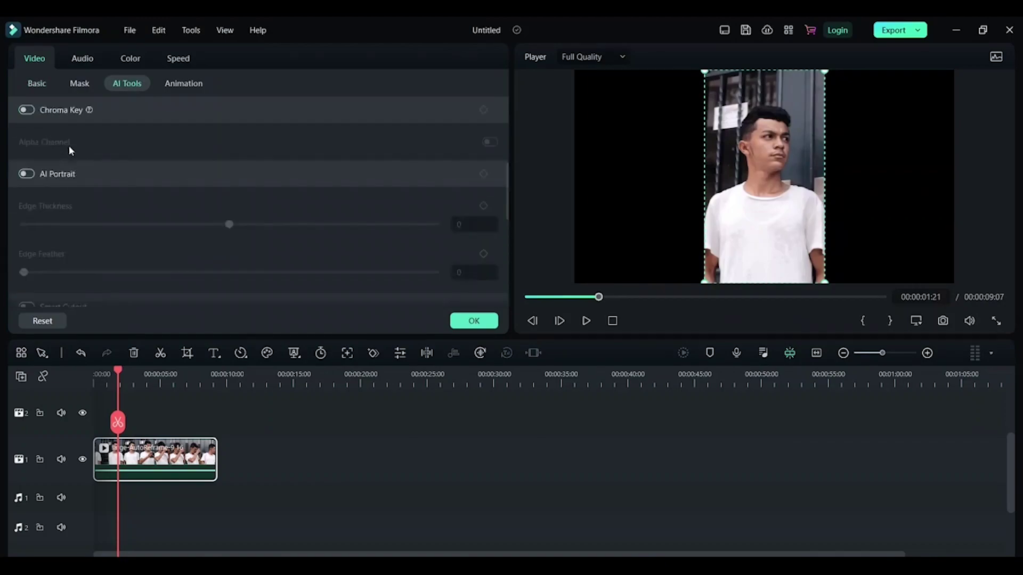
scroll(69, 149, "down", 2)
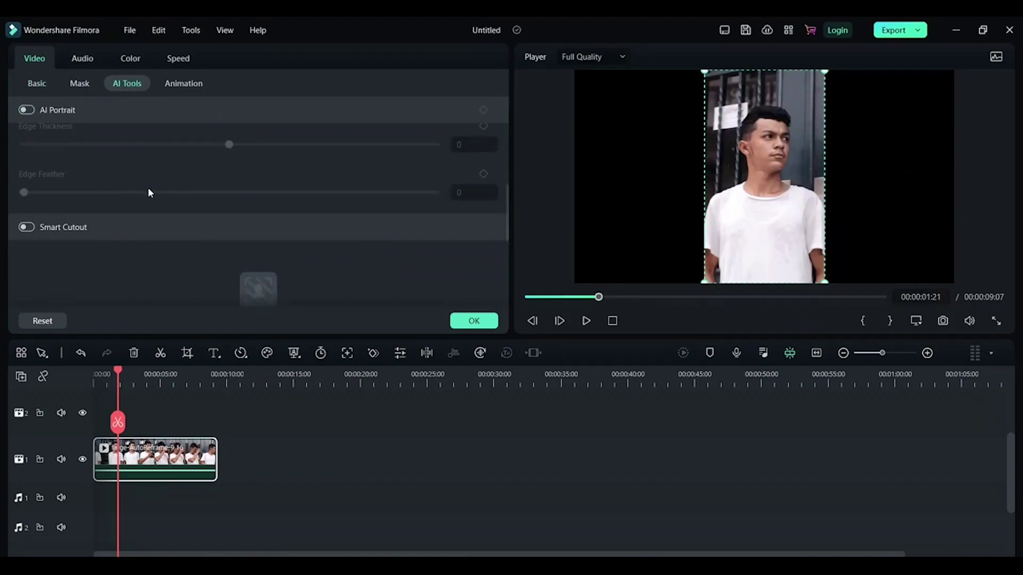
scroll(91, 189, "up", 1)
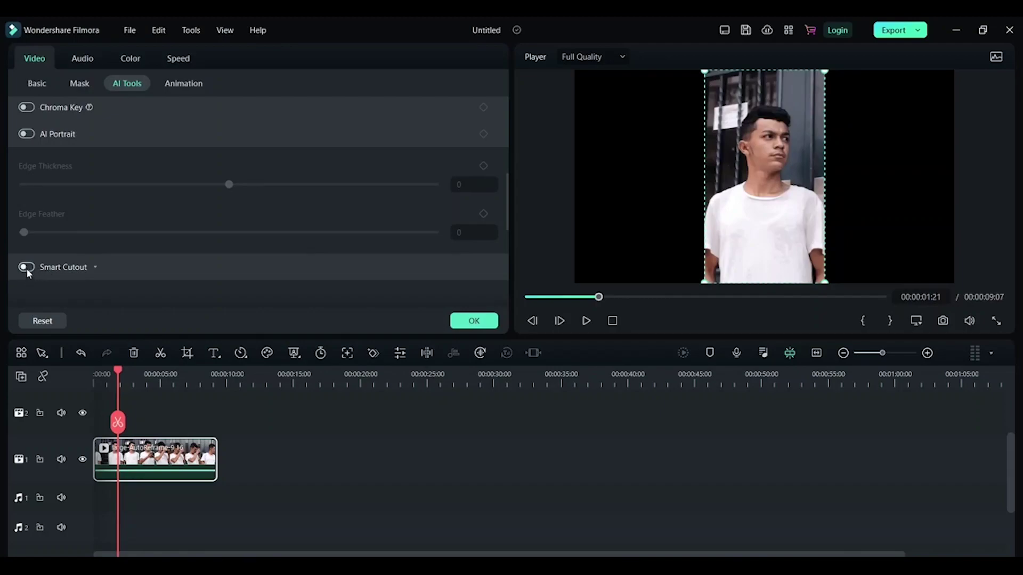
Step: Turn on AI Portrait for the man's clip and set Edge Feather to 3
left_click(27, 133)
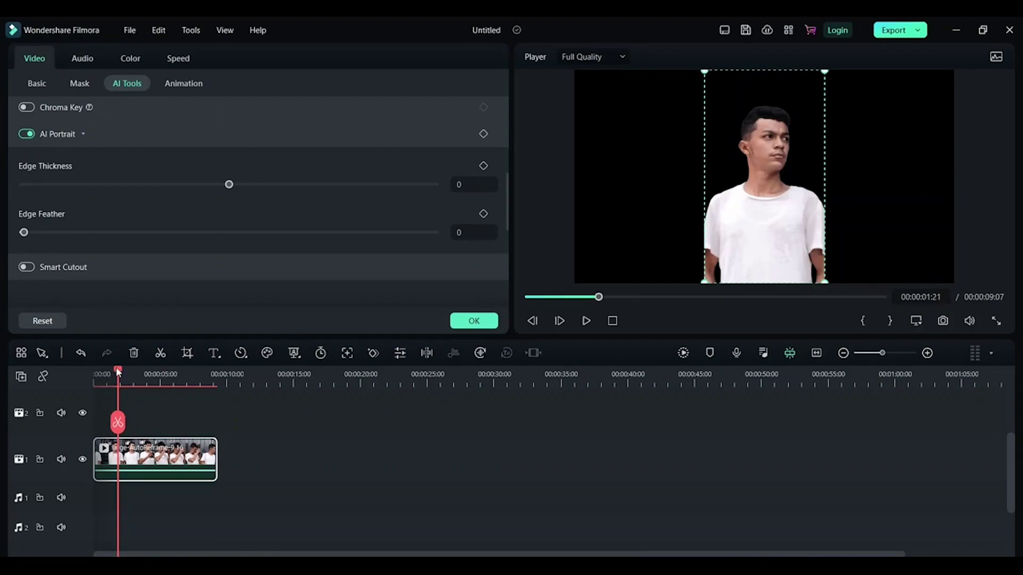
mouse_move(118, 373)
left_mouse_down()
mouse_move(98, 374)
mouse_move(113, 373)
left_mouse_up()
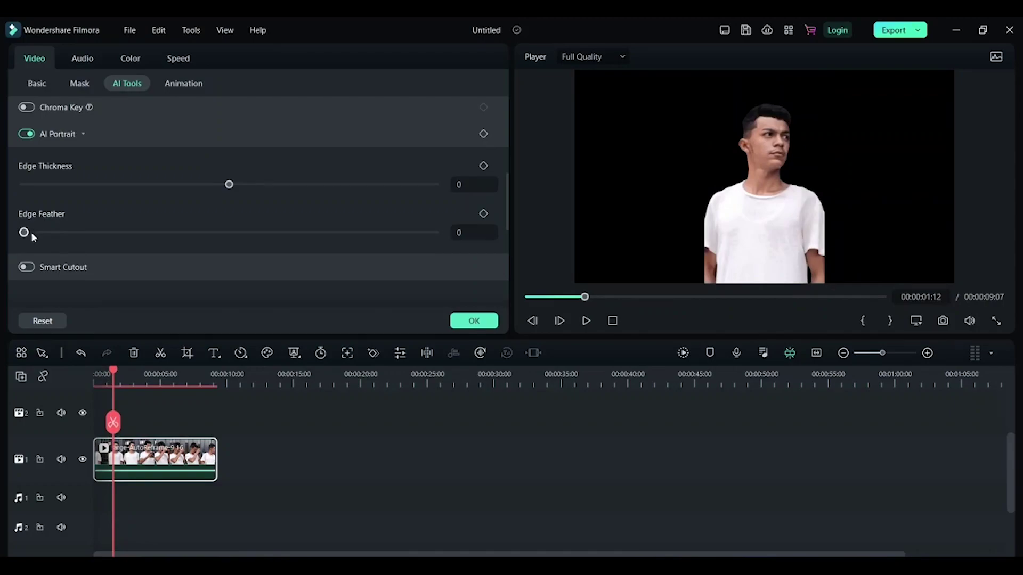
left_click_drag(31, 234, 66, 236)
Step: Play the feathered cutout from the clip start, then apply the AI Portrait settings
left_click_drag(113, 372, 98, 373)
left_click(96, 369)
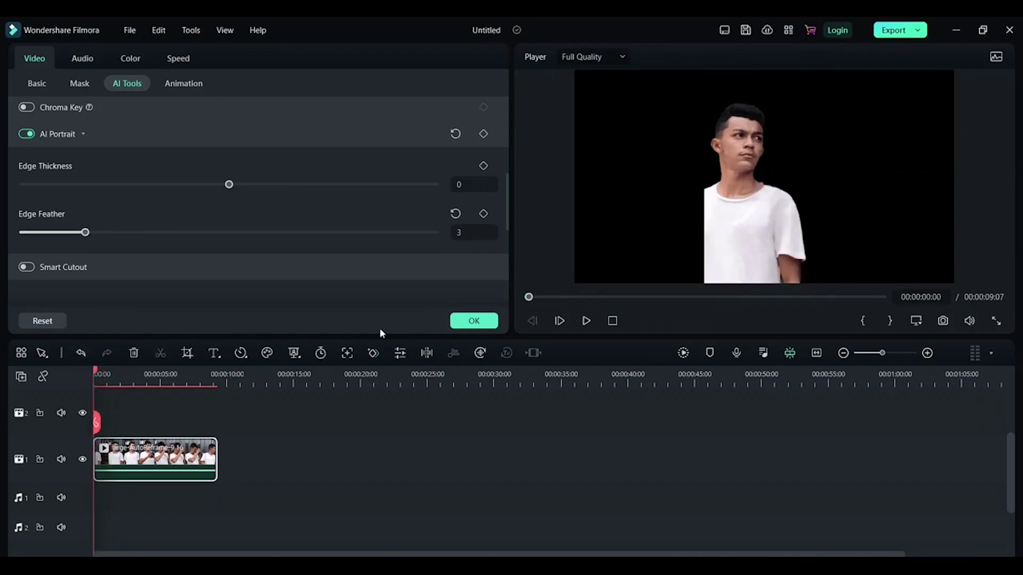
left_click(586, 322)
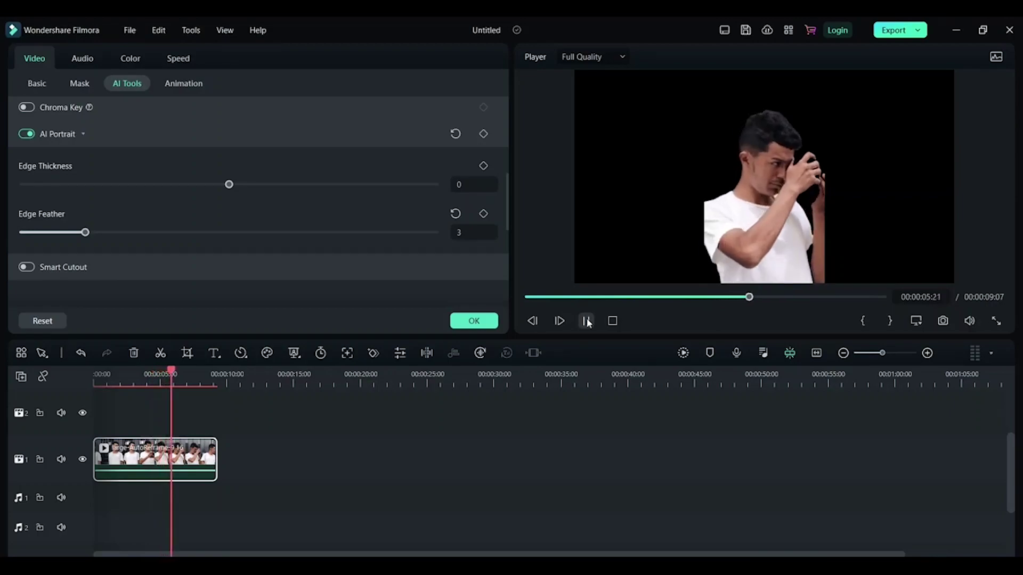
left_click(587, 320)
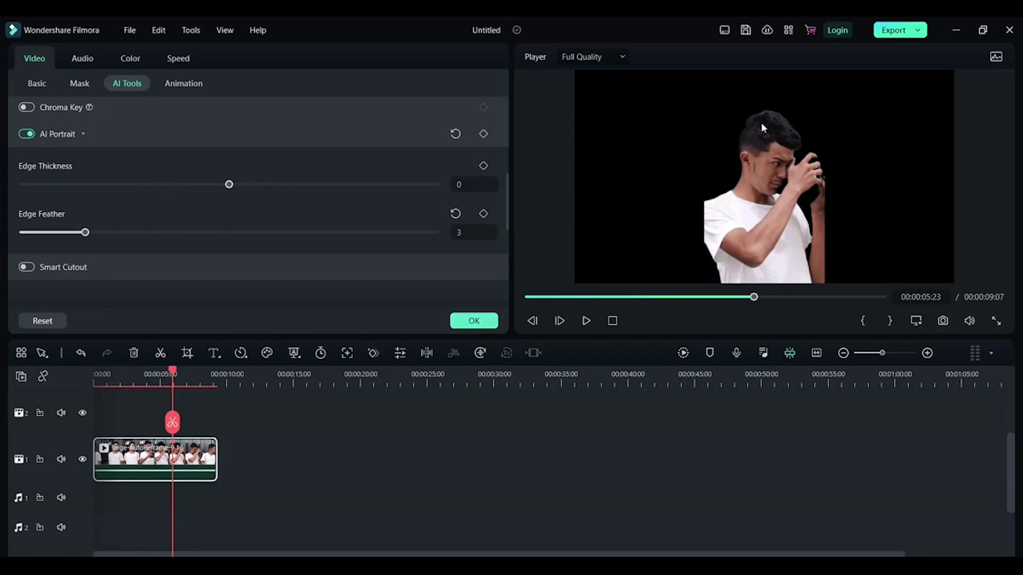
left_click(471, 322)
Step: Place the rain-on-glass stock clip on track 2 beneath the man and preview the composite
left_click(252, 413)
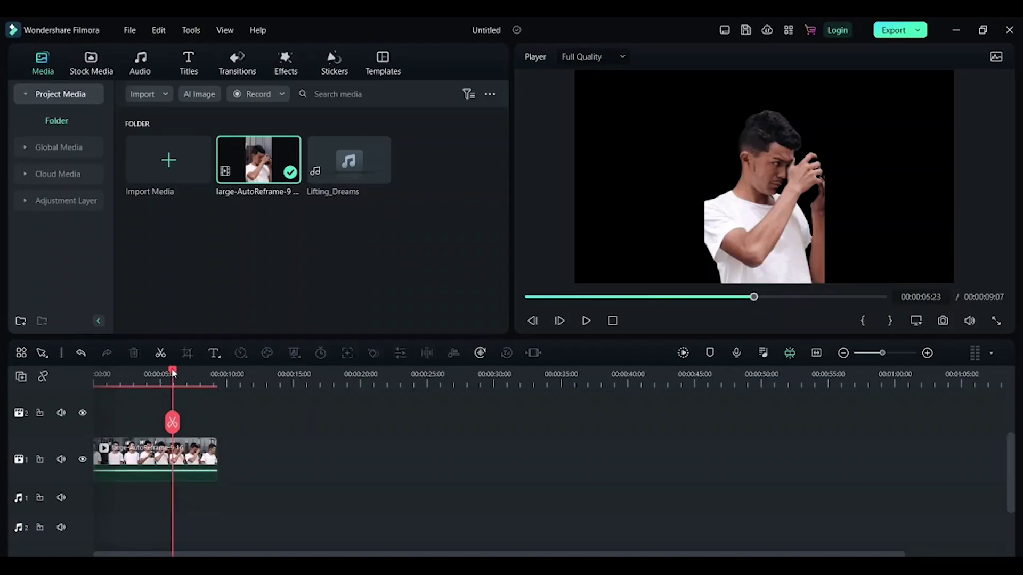
left_click(89, 70)
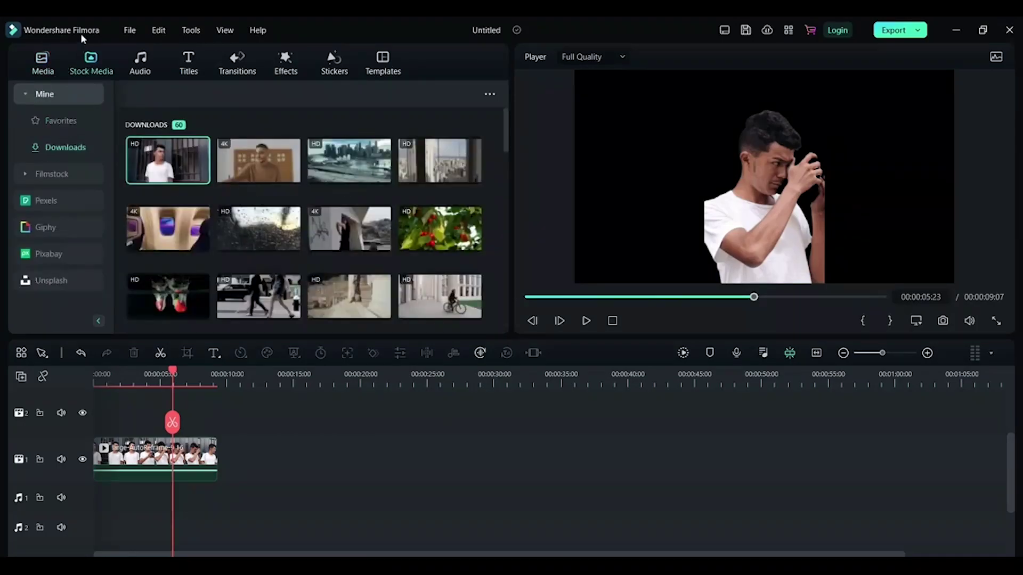
mouse_move(446, 165)
left_click(242, 230)
left_click_drag(231, 328, 90, 427)
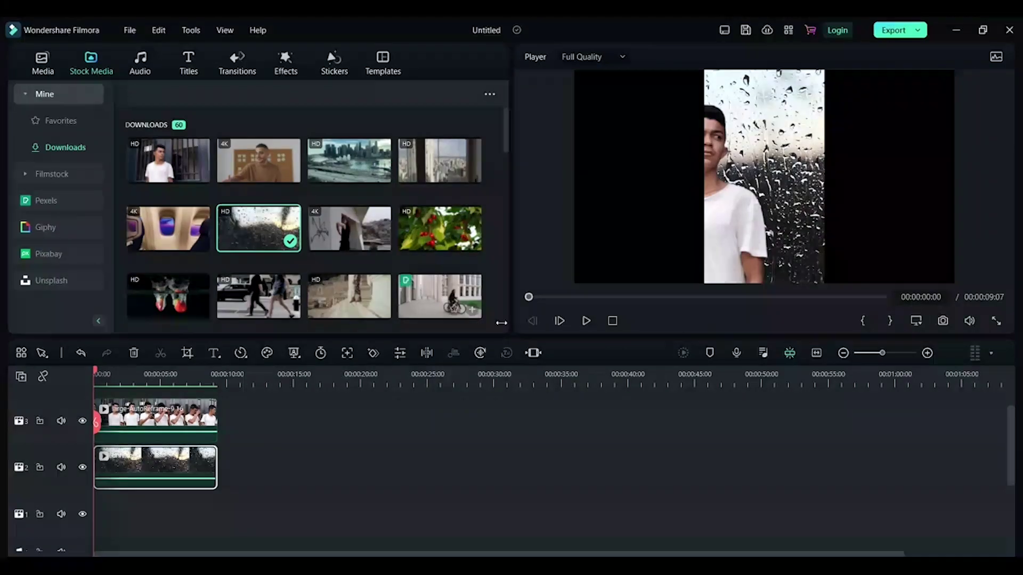
left_click(586, 325)
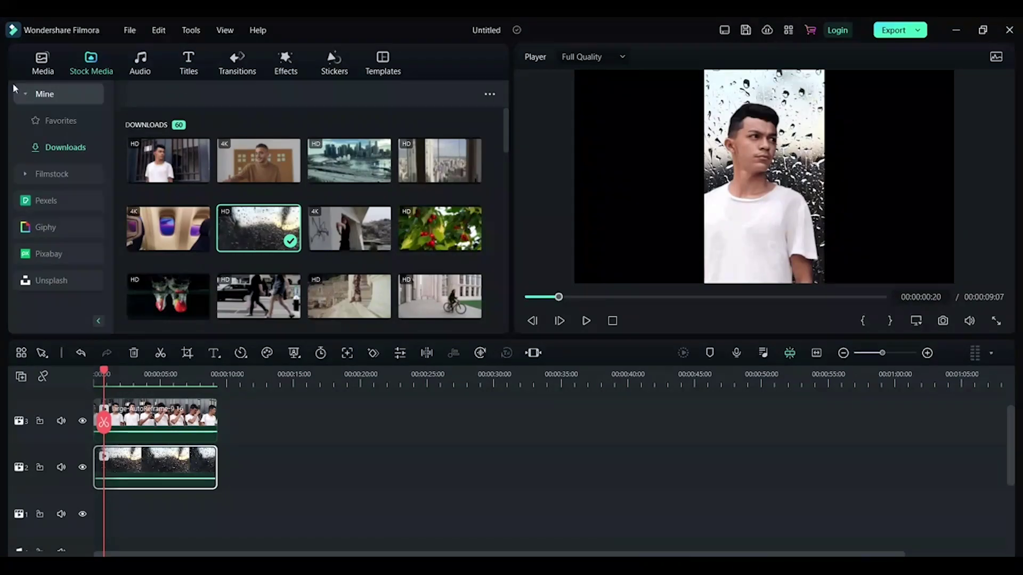
Step: Add Lifting_Dreams to audio track 1 and delete everything after 00:00:31:20
left_click(34, 69)
left_click_drag(374, 184, 219, 480)
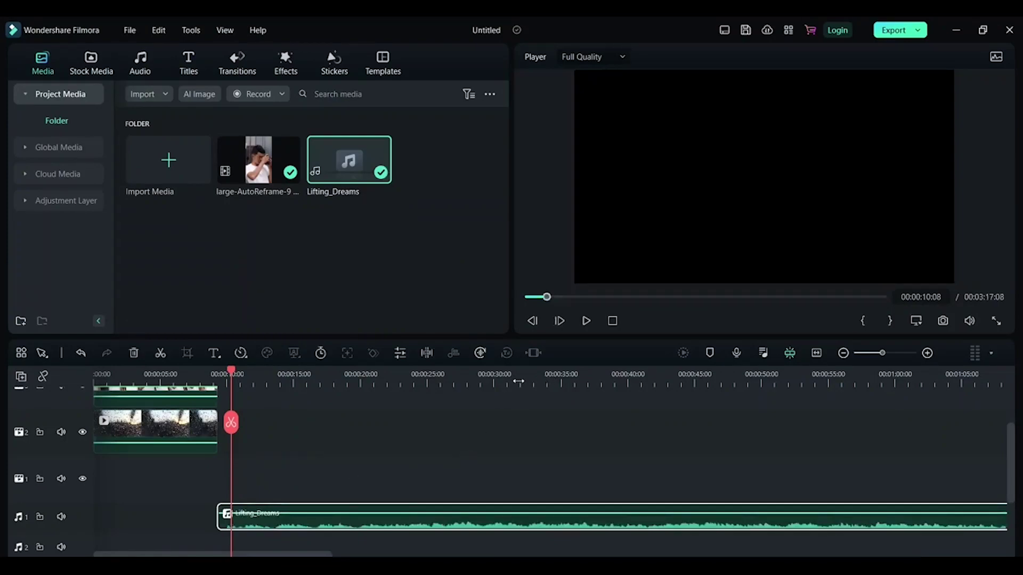
left_click(517, 381)
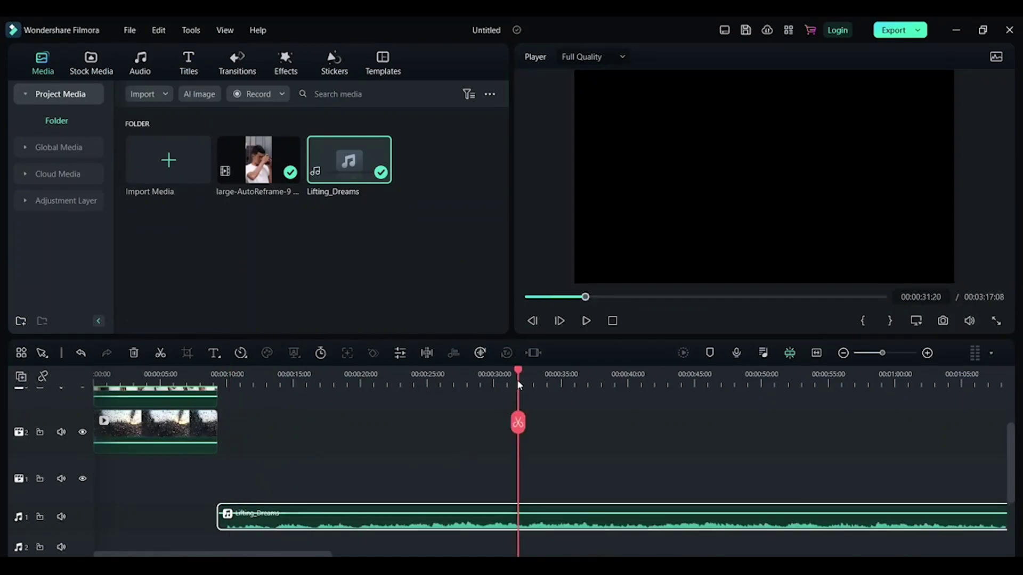
left_click(520, 422)
left_click(661, 516)
key("Delete")
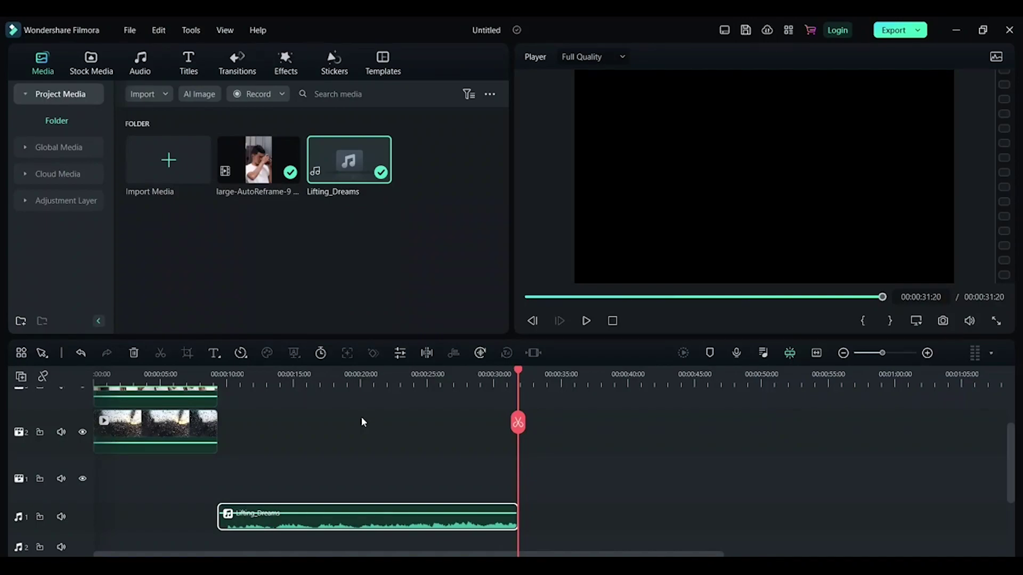
Step: Use Audio Stretch mode to lengthen the Lifting_Dreams clip to about 00:01:06, then play a section
left_click(42, 354)
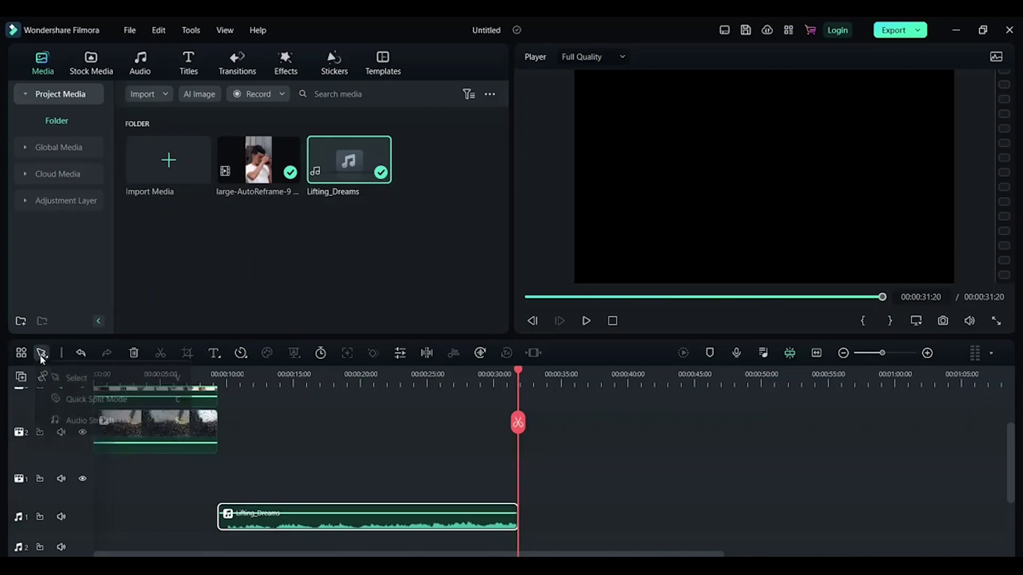
left_click(145, 419)
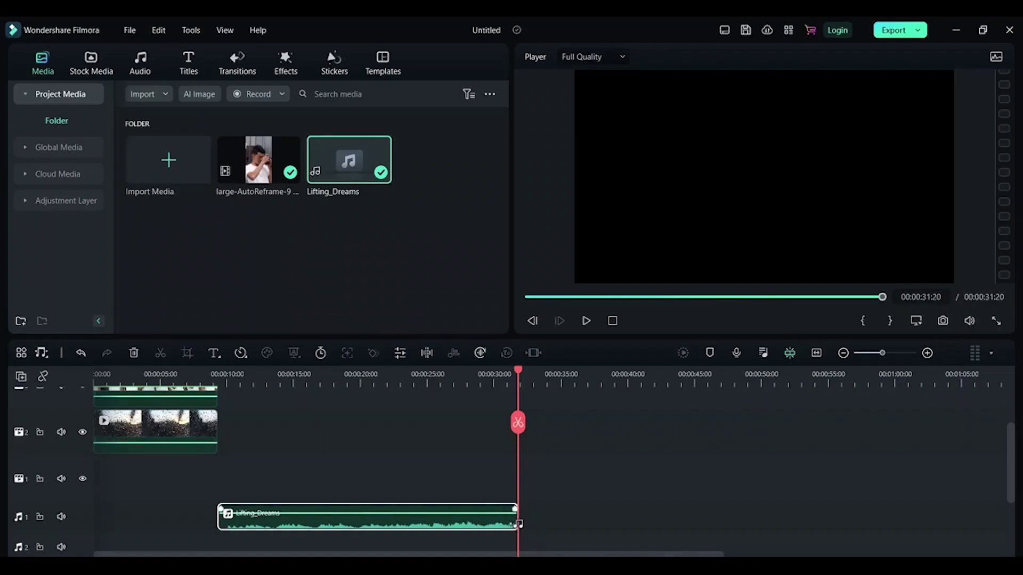
left_click_drag(518, 525, 974, 516)
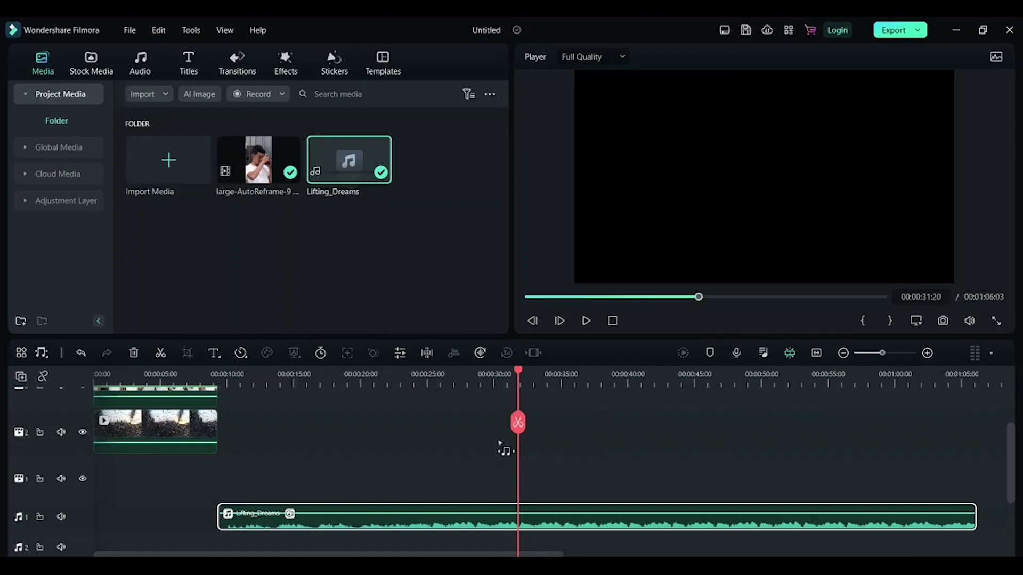
left_click_drag(519, 375, 349, 374)
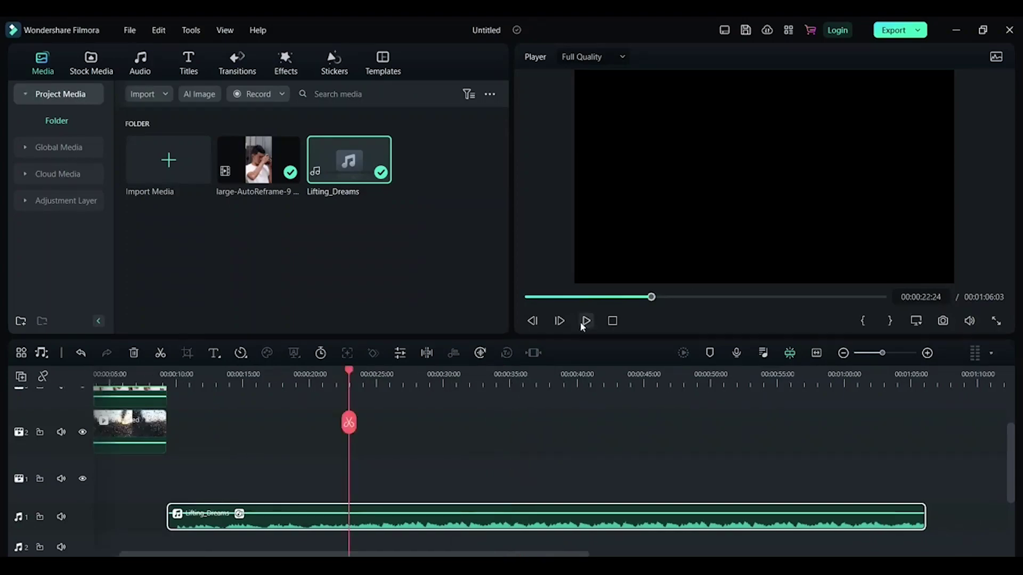
left_click(587, 321)
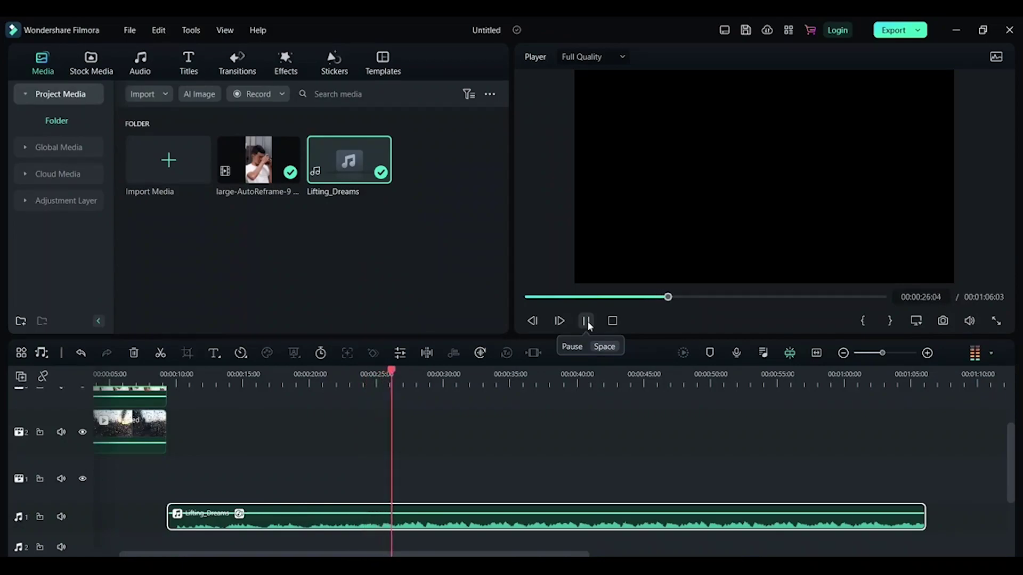
left_click(586, 321)
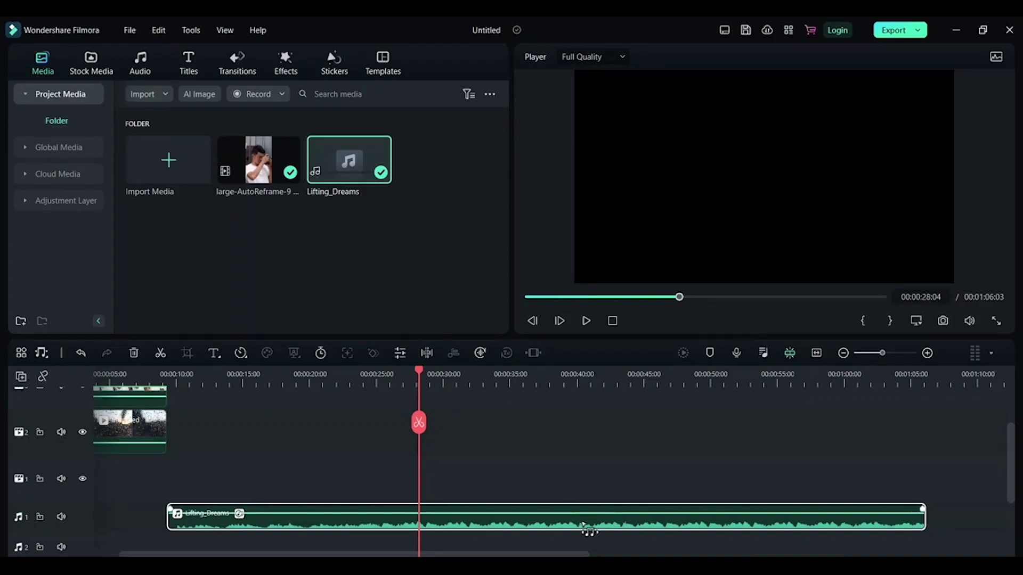
Step: Move Lifting_Dreams to 0:00 and fit it to the 00:00:09:08 video length, then scrub to check
left_click_drag(584, 527, 462, 555)
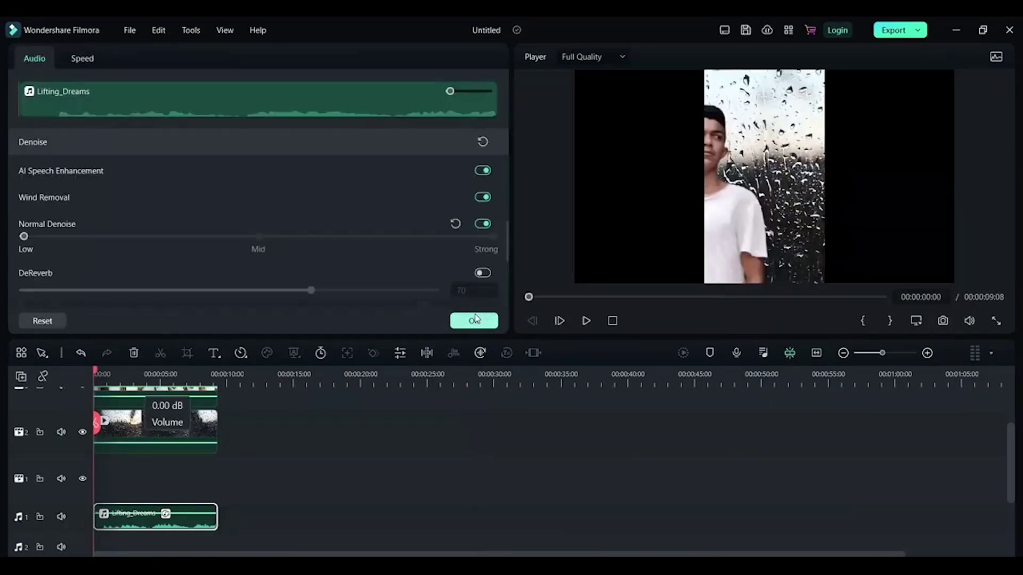
left_click(479, 321)
scroll(306, 458, "up", 3)
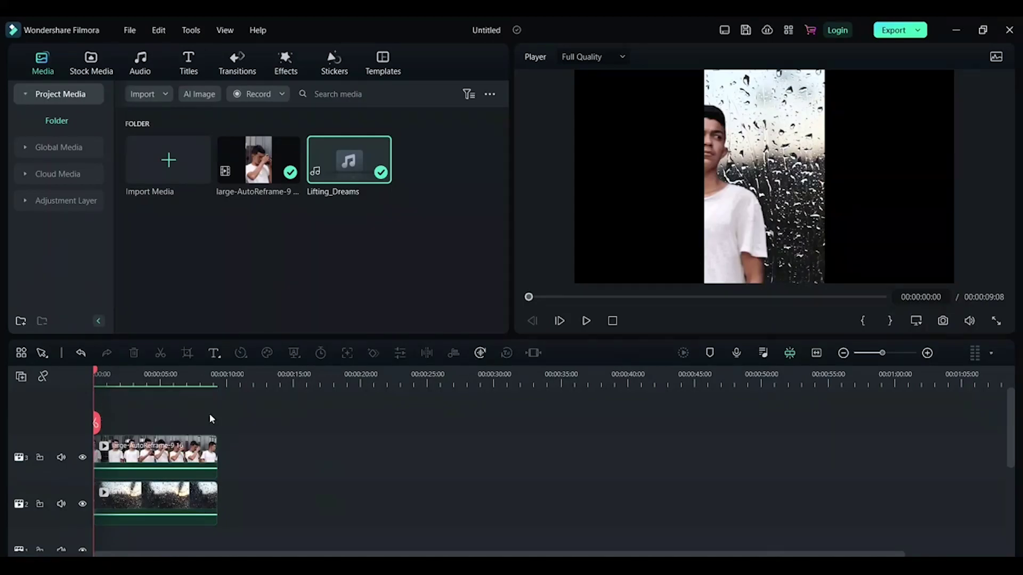
left_click_drag(94, 373, 125, 375)
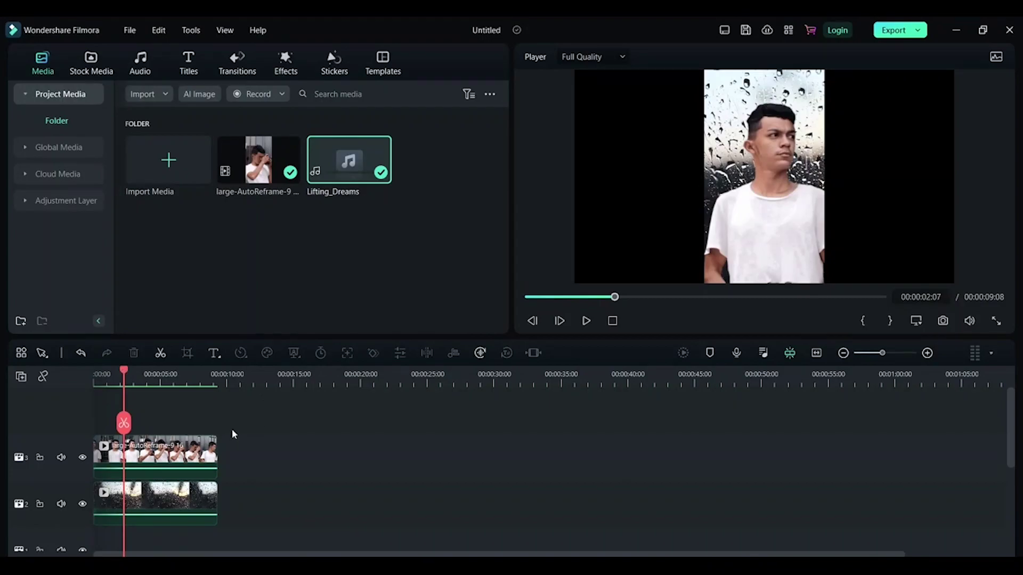